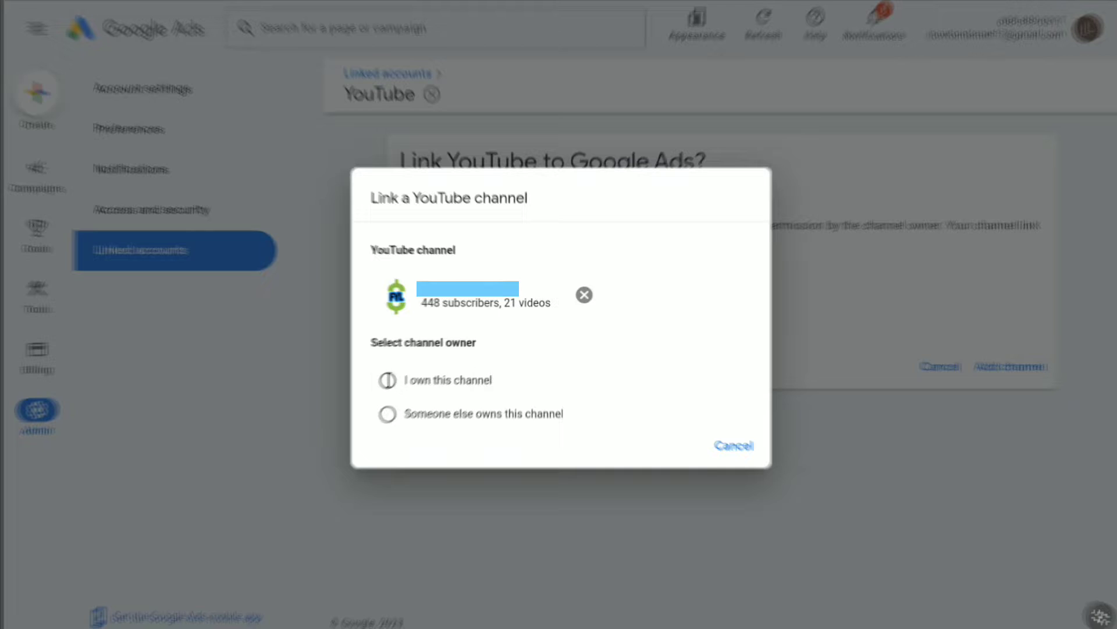
# Select 'I own this channel' for the chosen YouTube channel and continue
pyautogui.click(387, 380)
pyautogui.click(712, 467)
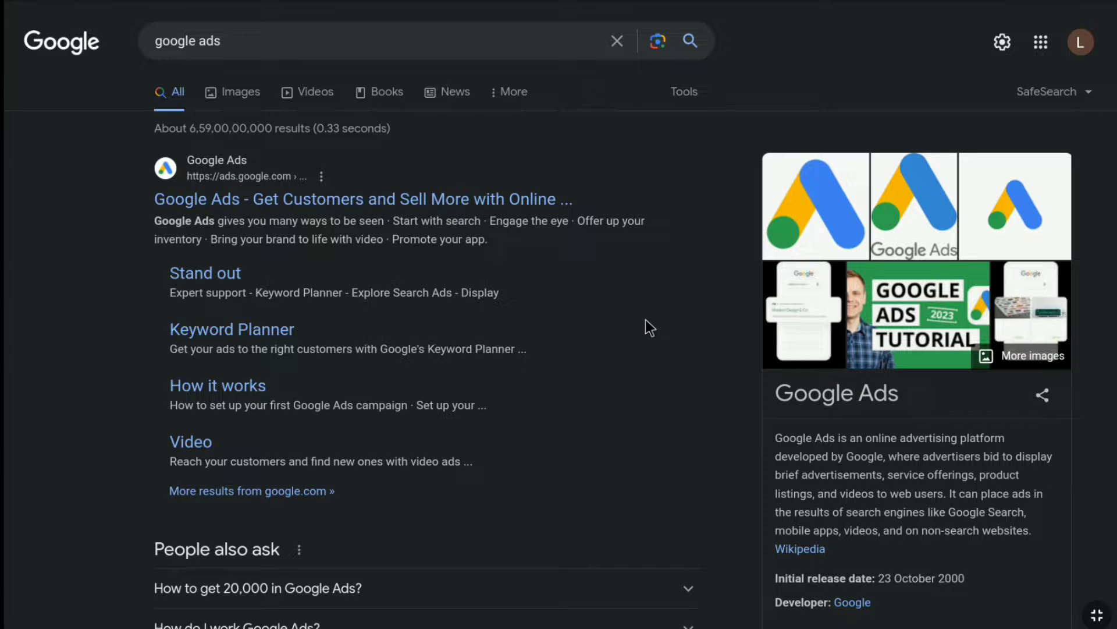
# Open the Google Ads search result, check the account menu, and sign in to Campaigns
pyautogui.click(222, 197)
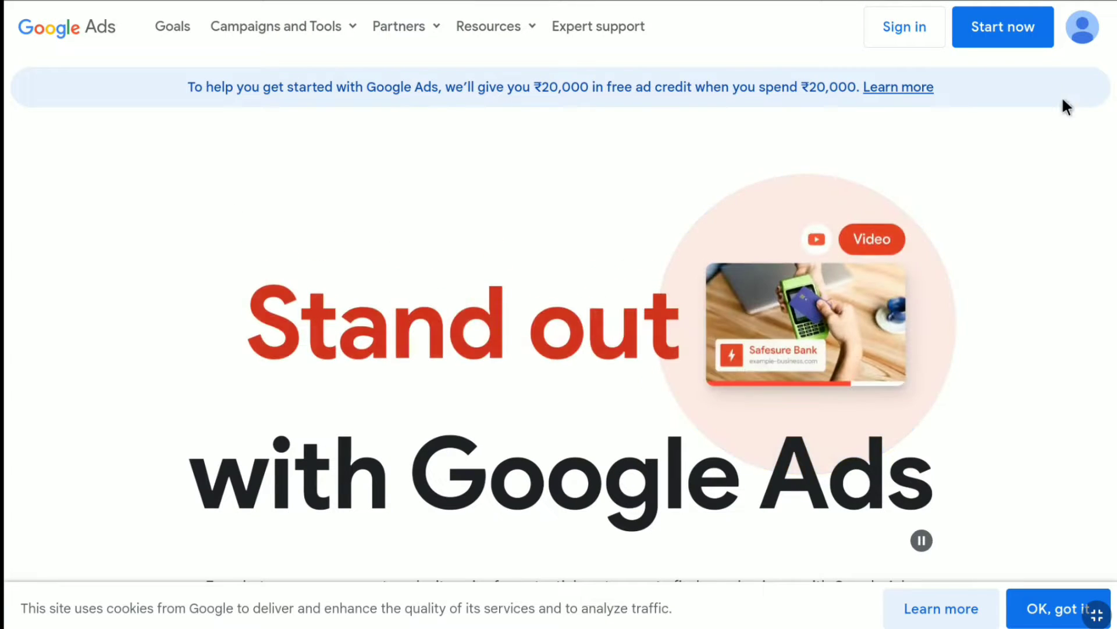
pyautogui.click(1083, 27)
pyautogui.moveTo(876, 170); pyautogui.dragTo(1094, 171)
pyautogui.click(1045, 173)
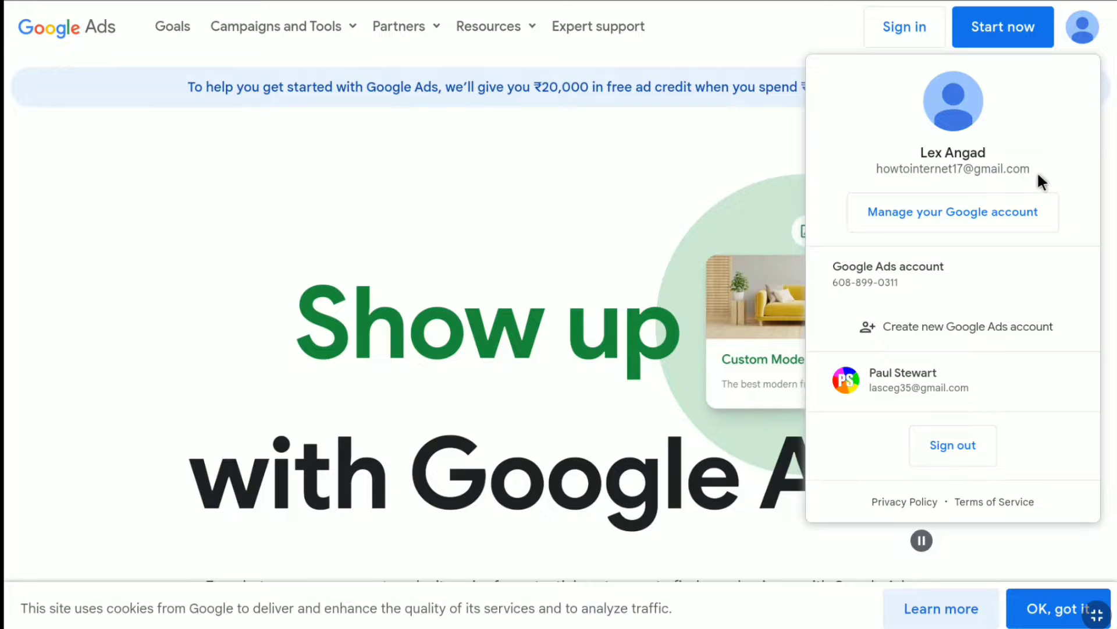
pyautogui.click(763, 144)
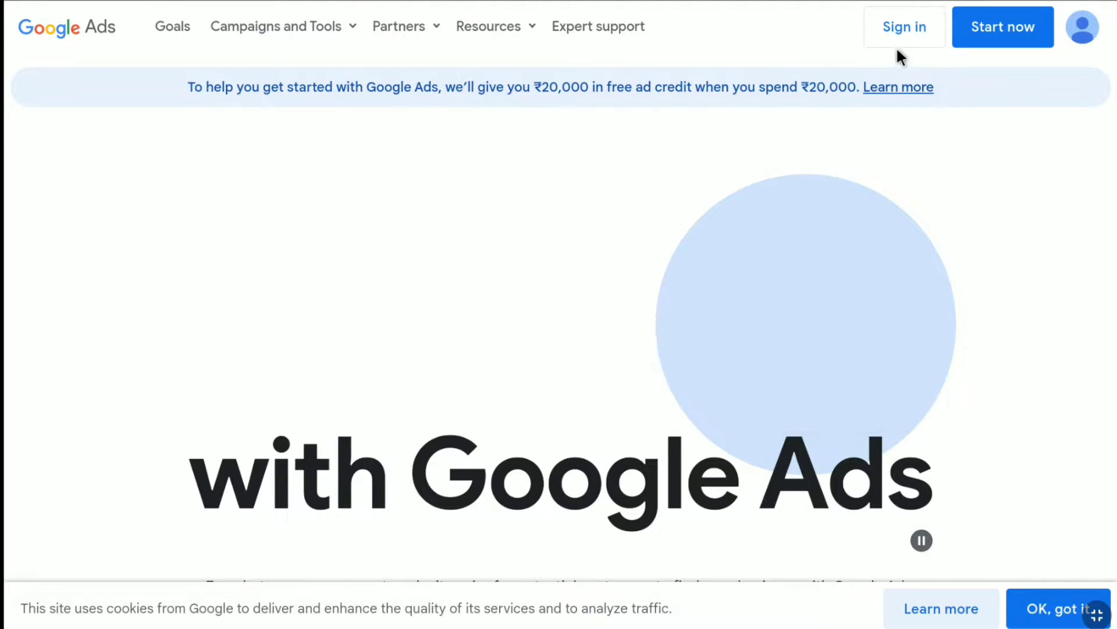
pyautogui.click(901, 34)
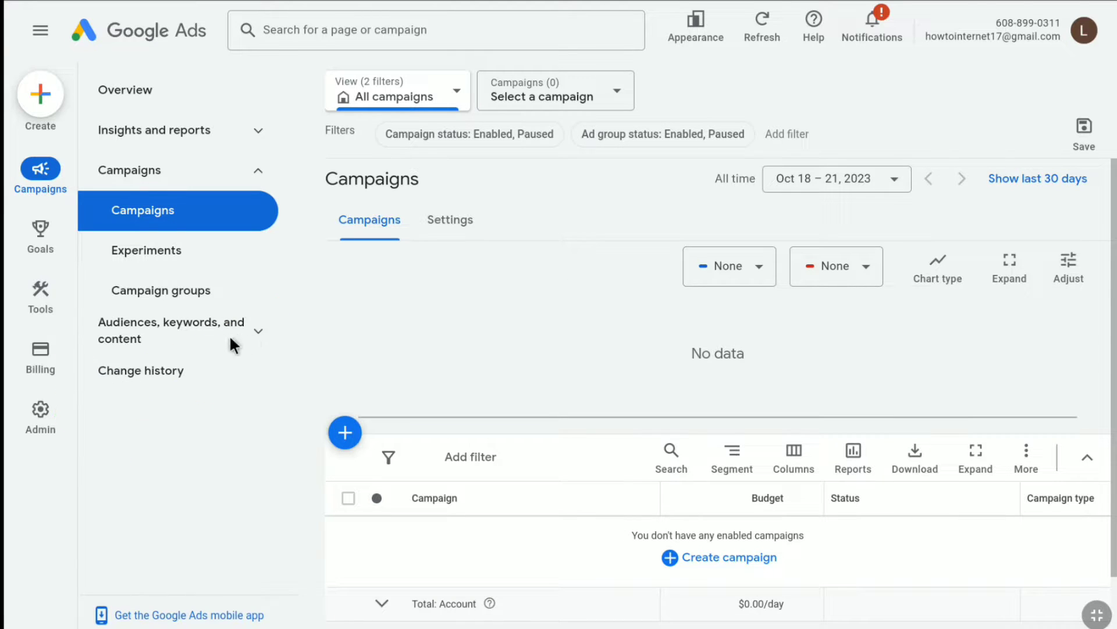
# Go to Admin > Linked accounts and open Details on the YouTube row
pyautogui.click(39, 415)
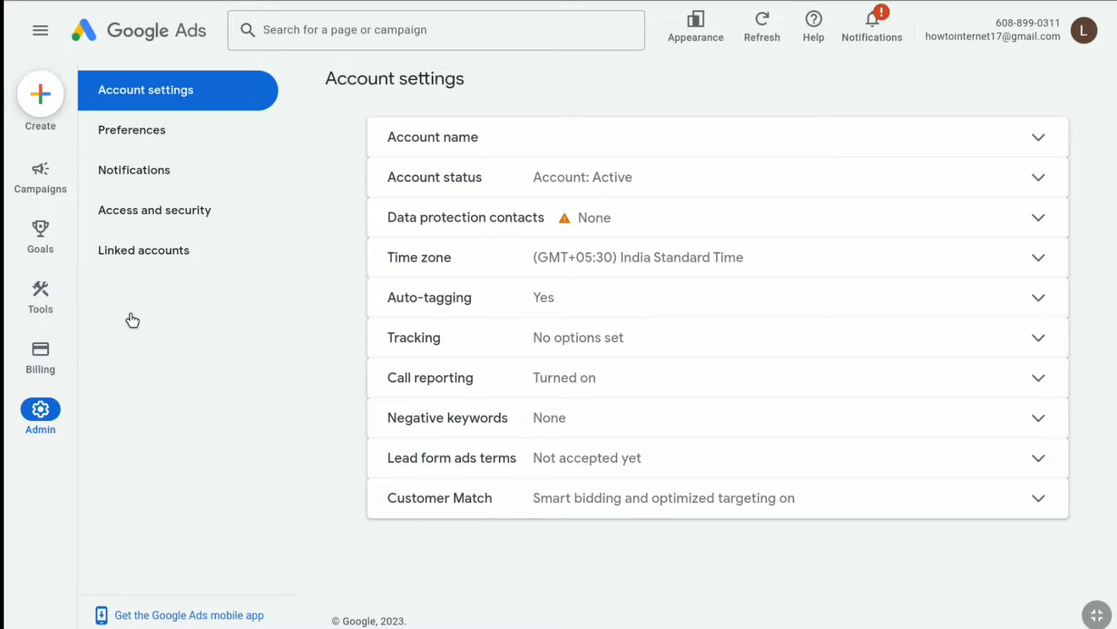
pyautogui.click(140, 256)
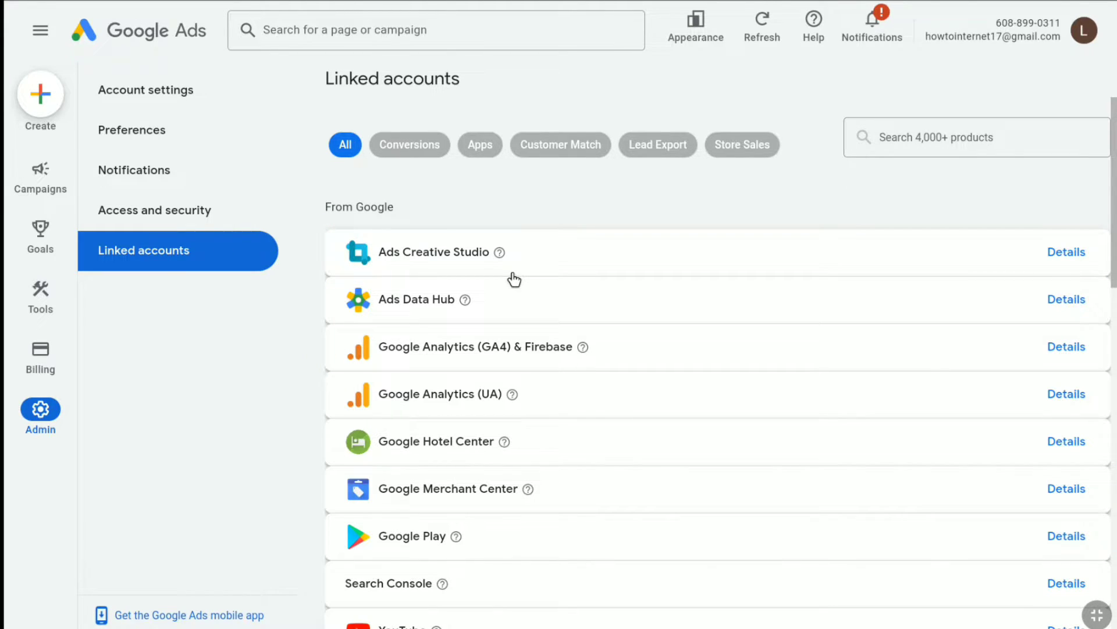
pyautogui.scroll(-4, 504, 289)
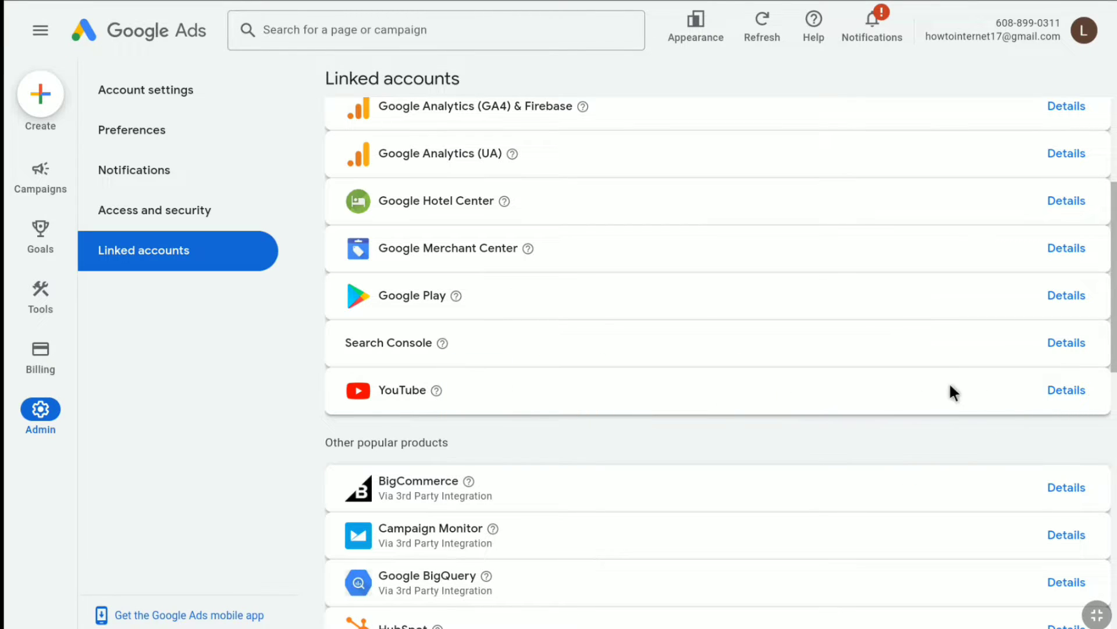
pyautogui.click(1068, 390)
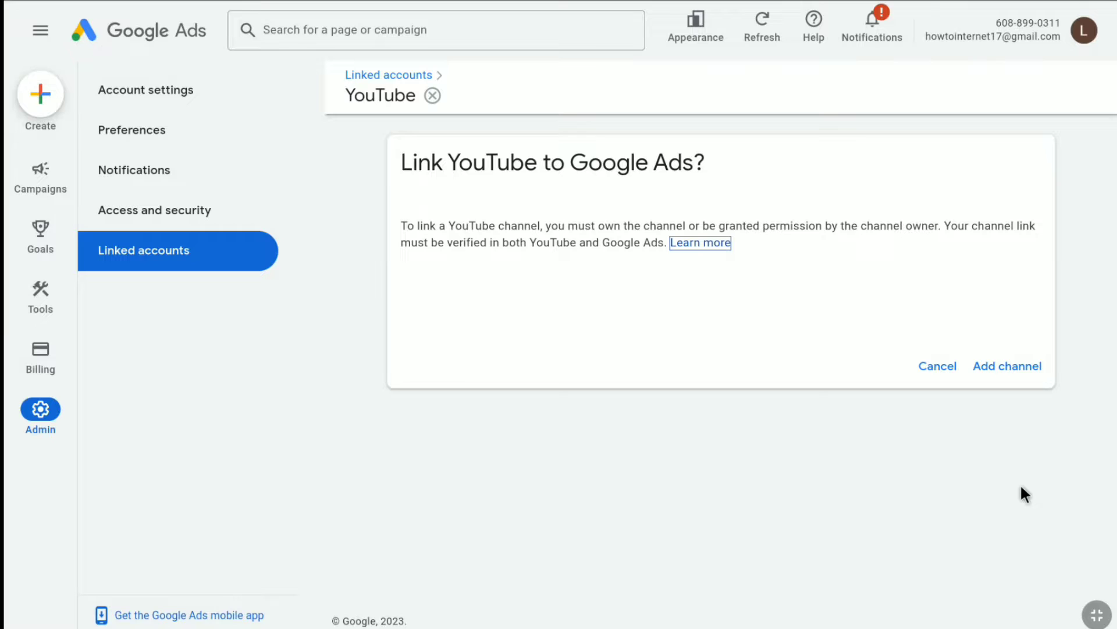
# Add a YouTube channel by pasting its URL and picking the matching result
pyautogui.click(1002, 366)
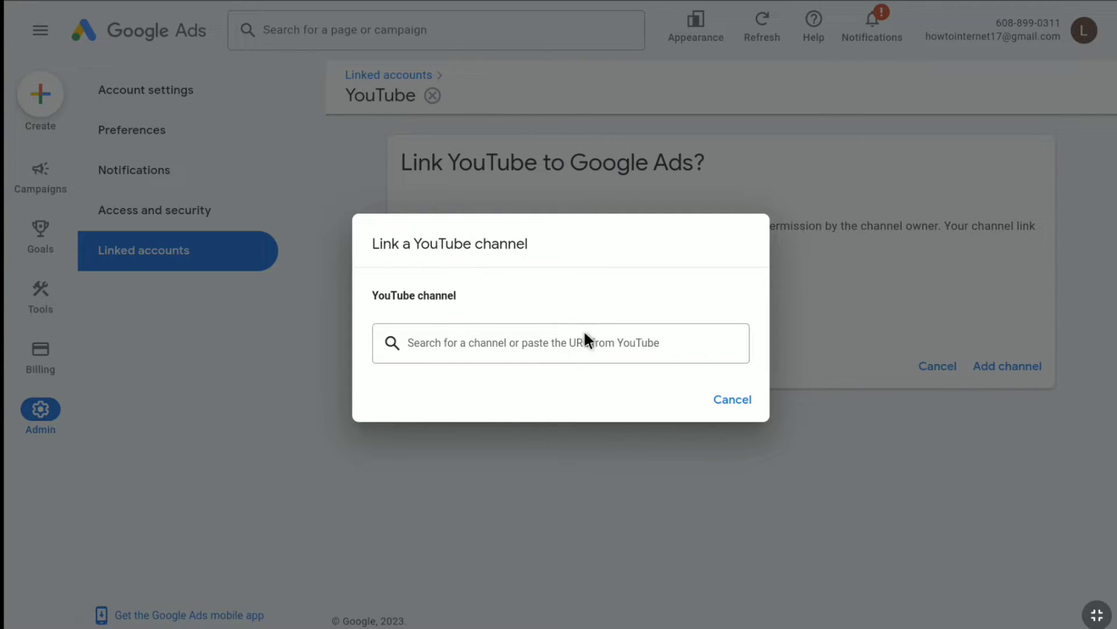
pyautogui.click(400, 345)
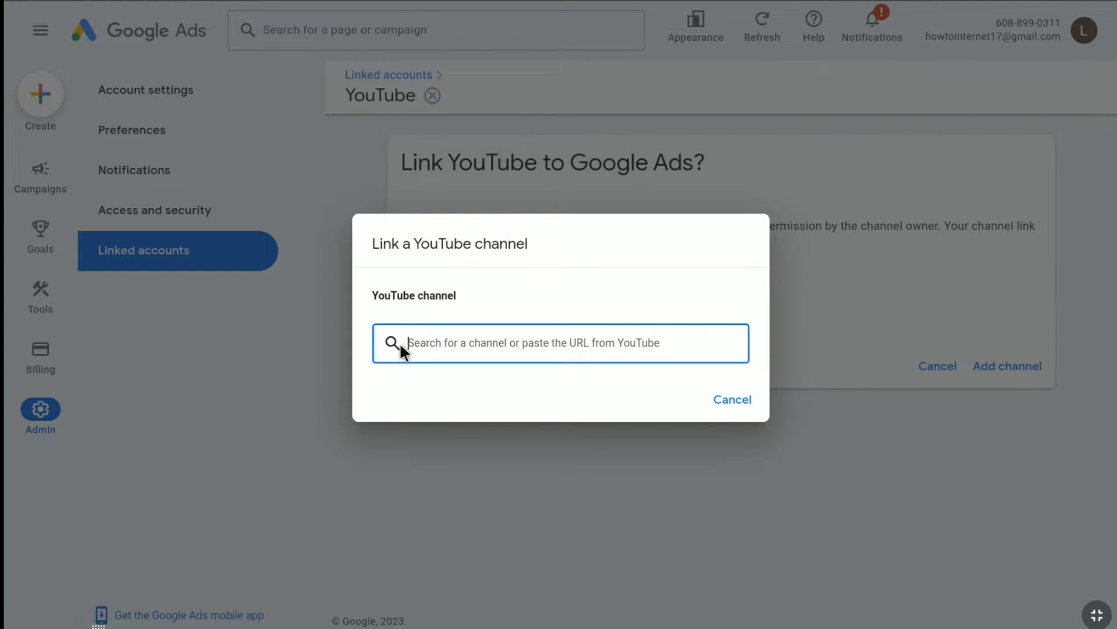
pyautogui.click(407, 310)
pyautogui.click(432, 323)
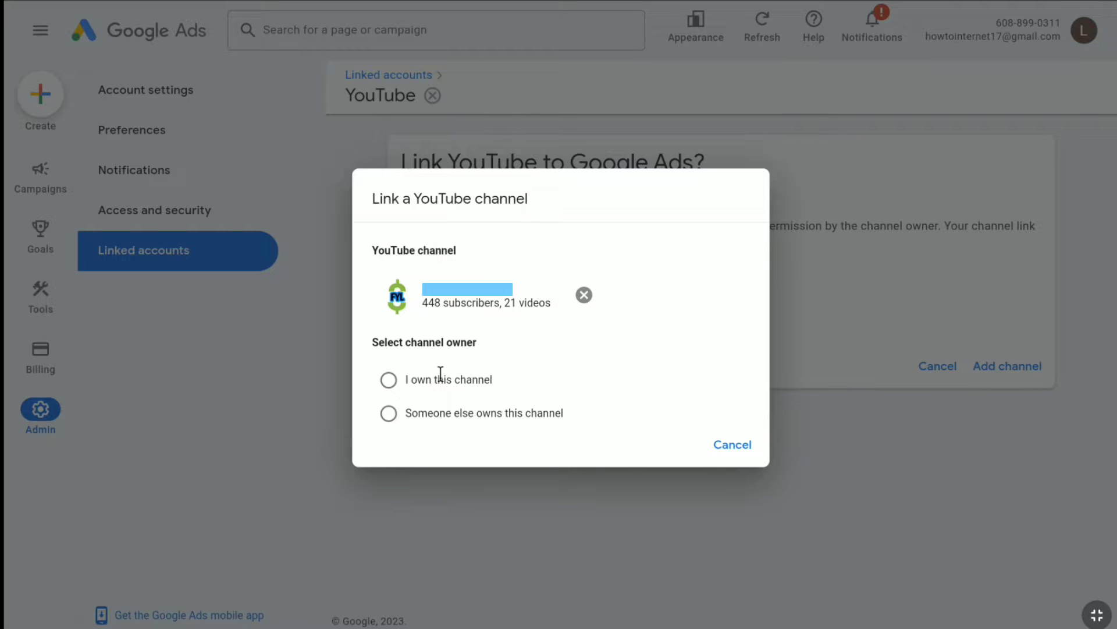
# Mark the channel as 'I own this channel' and proceed to YouTube
pyautogui.click(390, 380)
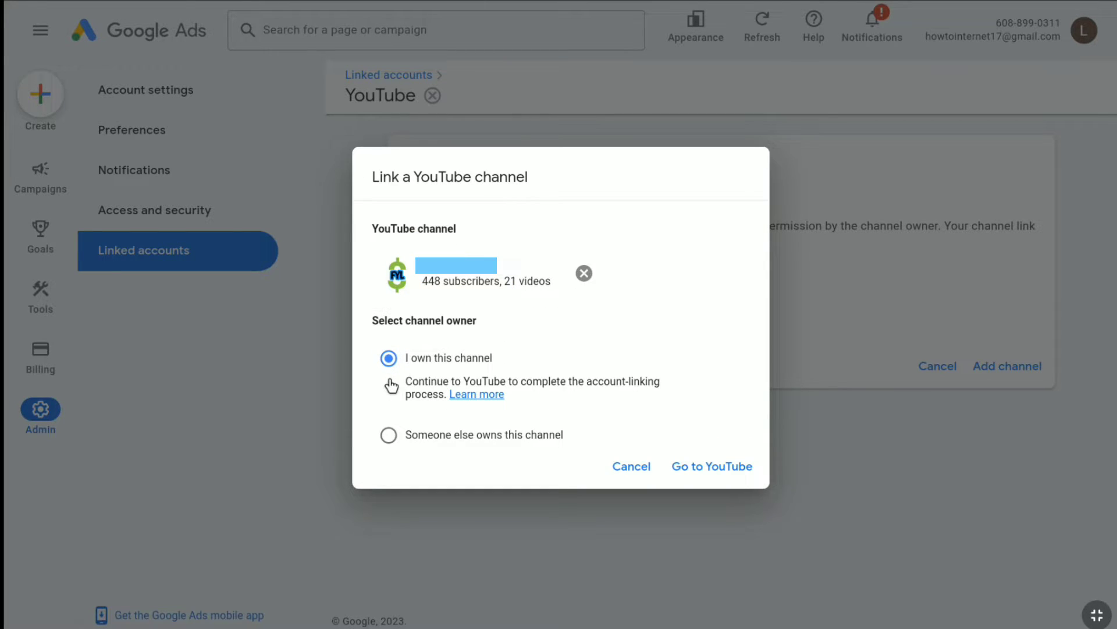
pyautogui.click(389, 435)
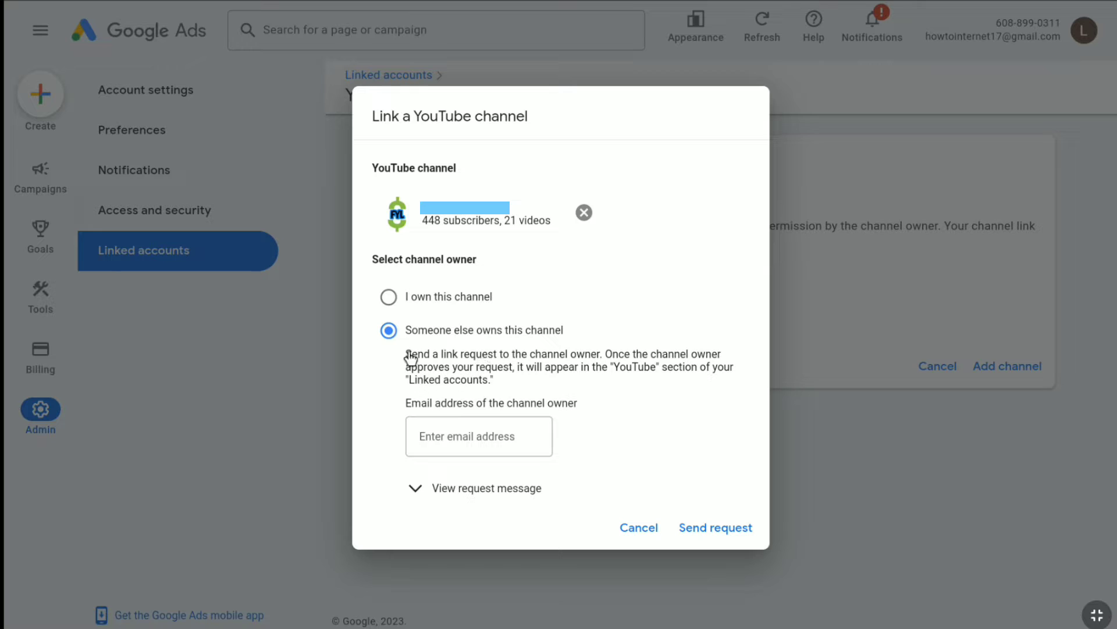
pyautogui.click(389, 295)
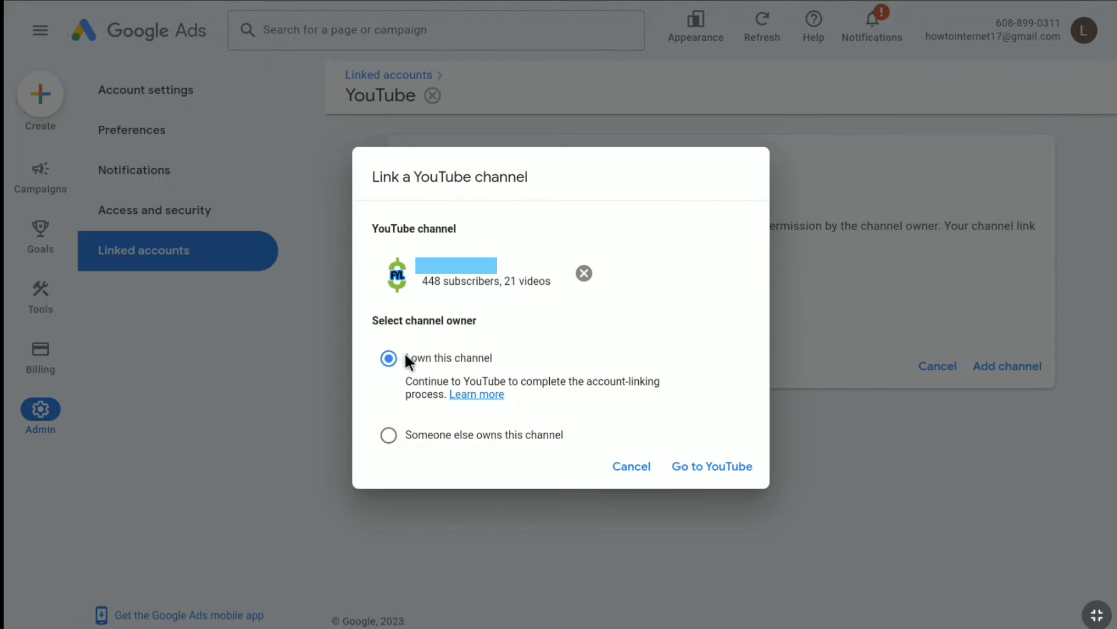
pyautogui.click(709, 467)
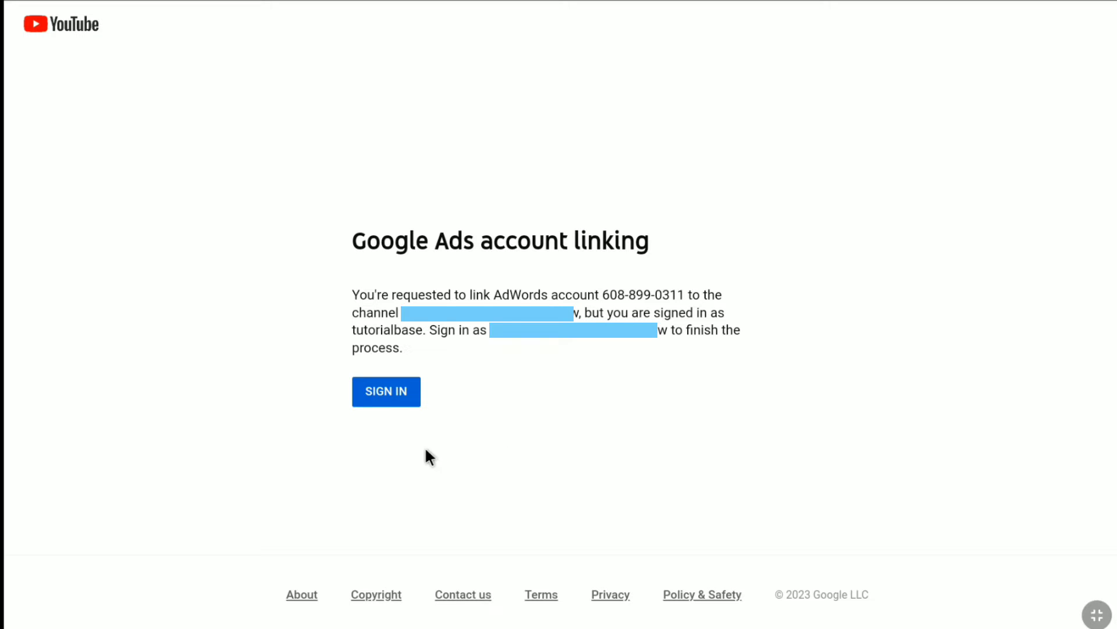
# Sign in to YouTube with the channel owner's e-mail and password, skipping setup suggestions
pyautogui.click(374, 393)
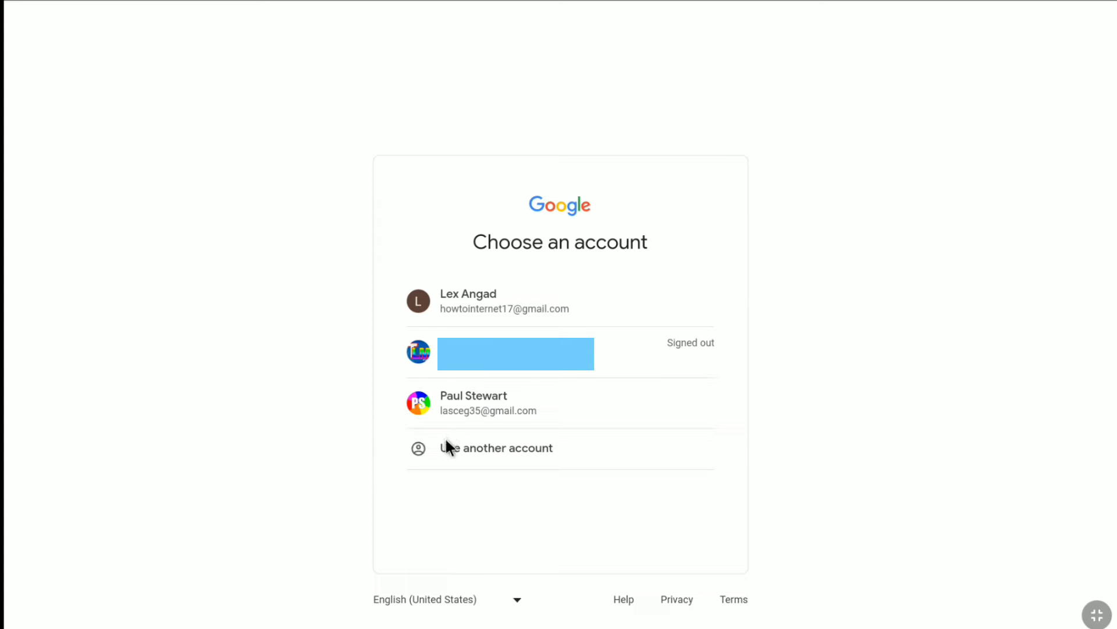
pyautogui.click(470, 451)
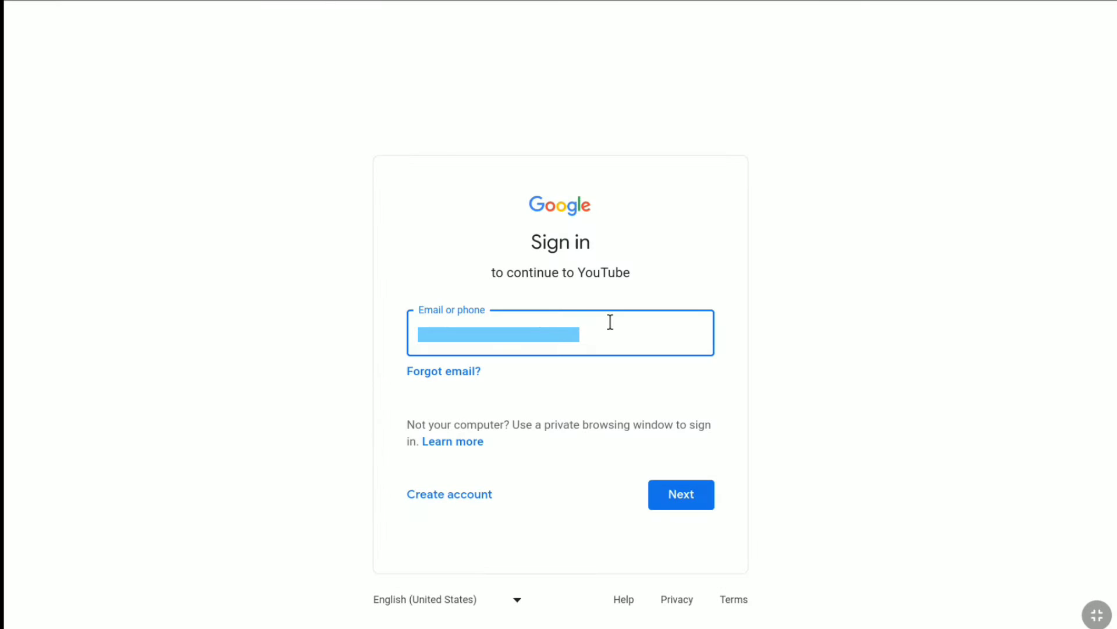
pyautogui.click(682, 501)
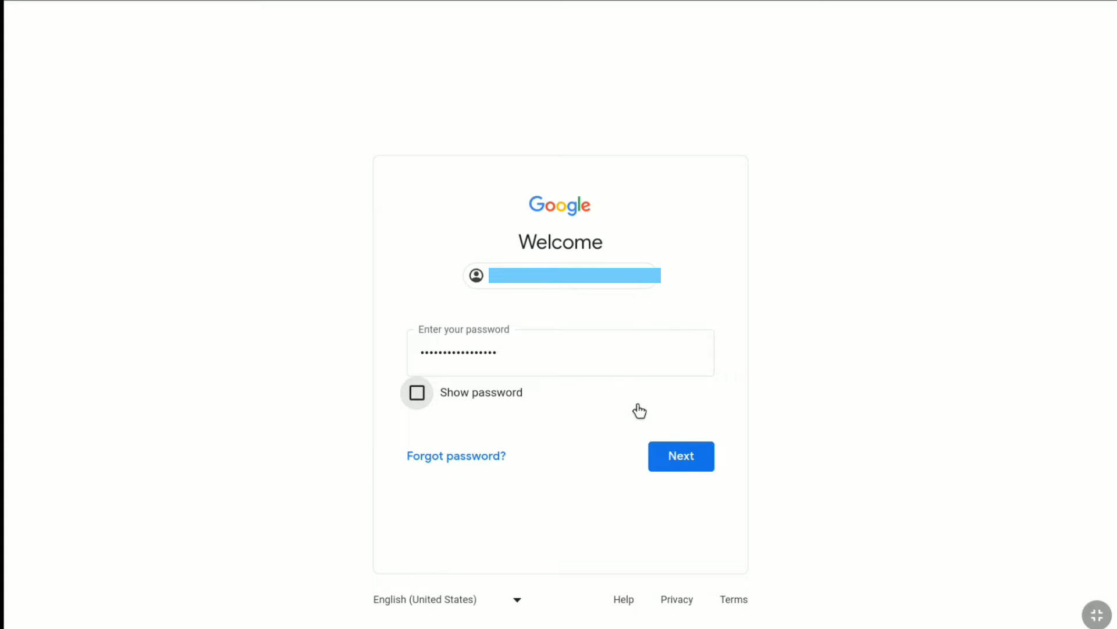
pyautogui.click(672, 456)
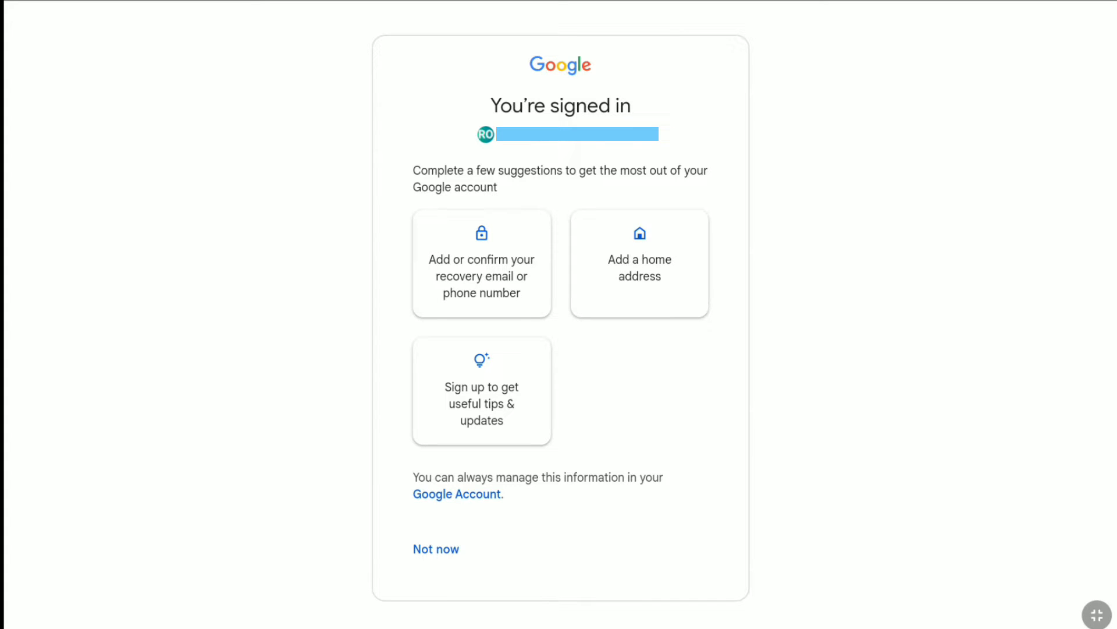
pyautogui.click(438, 550)
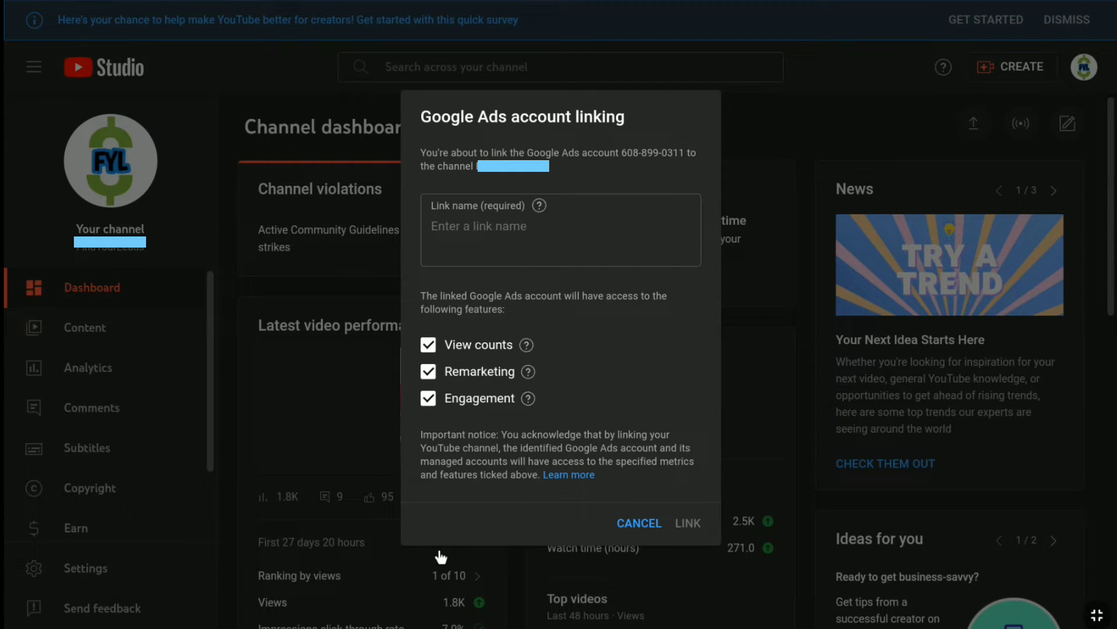
# Name the link 'Internet Tutorial' and review the View counts, Remarketing and Engagement help notes
pyautogui.click(453, 241)
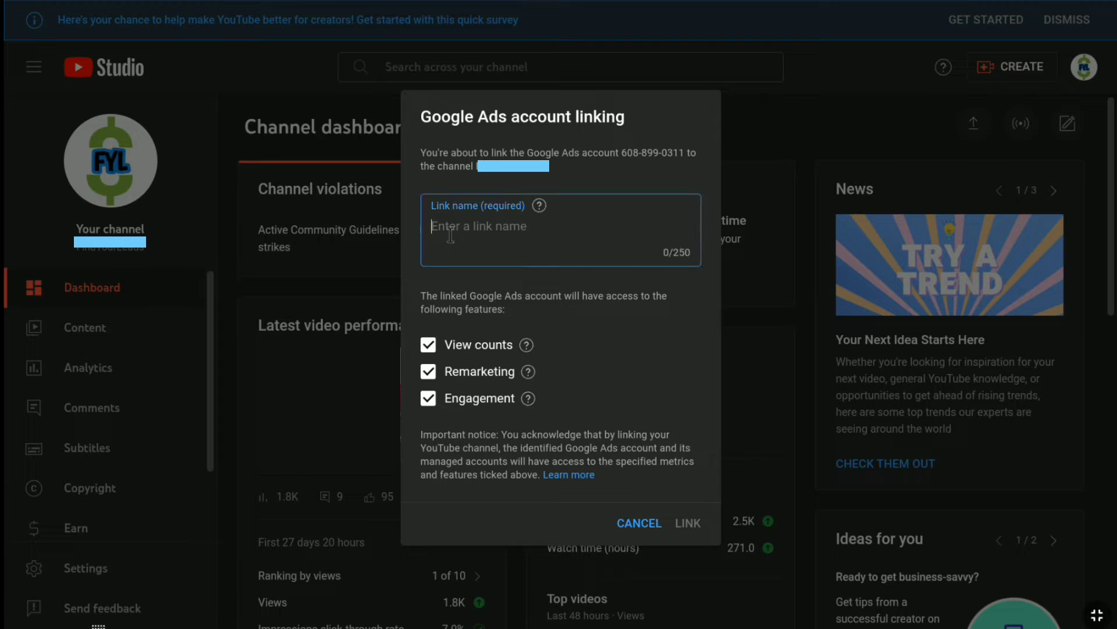
pyautogui.write('Internet Tutorial')
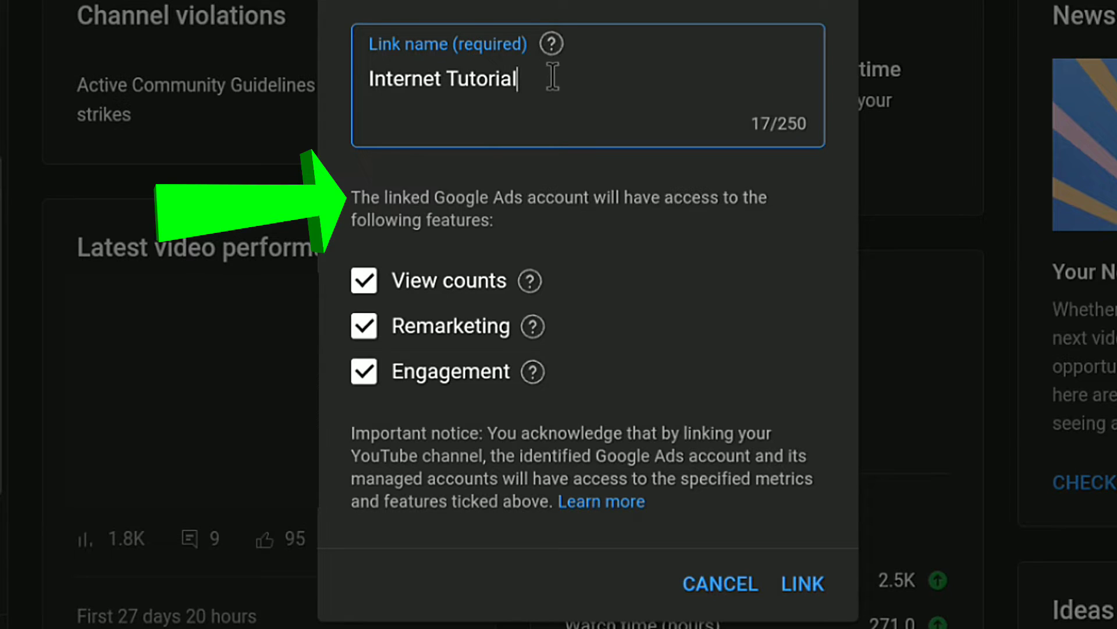
pyautogui.click(530, 282)
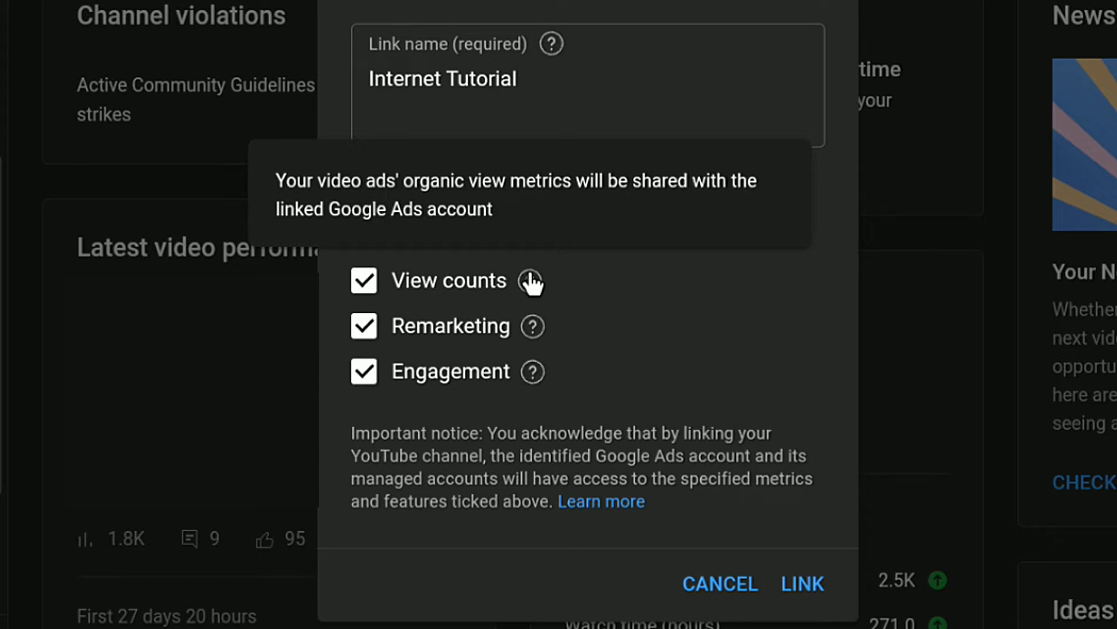
pyautogui.moveTo(535, 317)
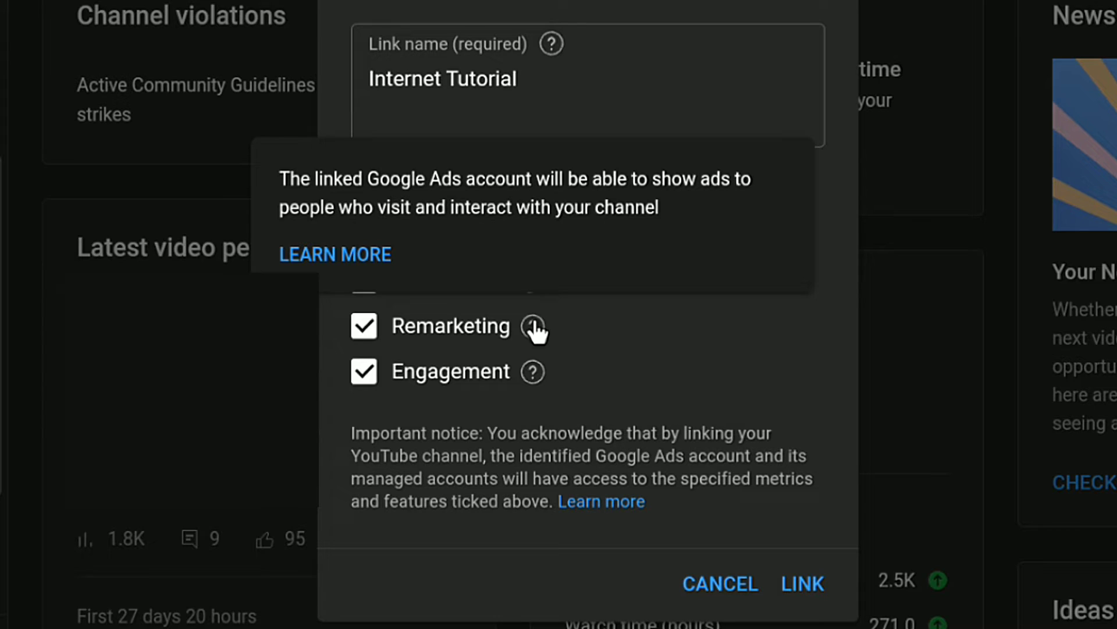
pyautogui.moveTo(536, 370)
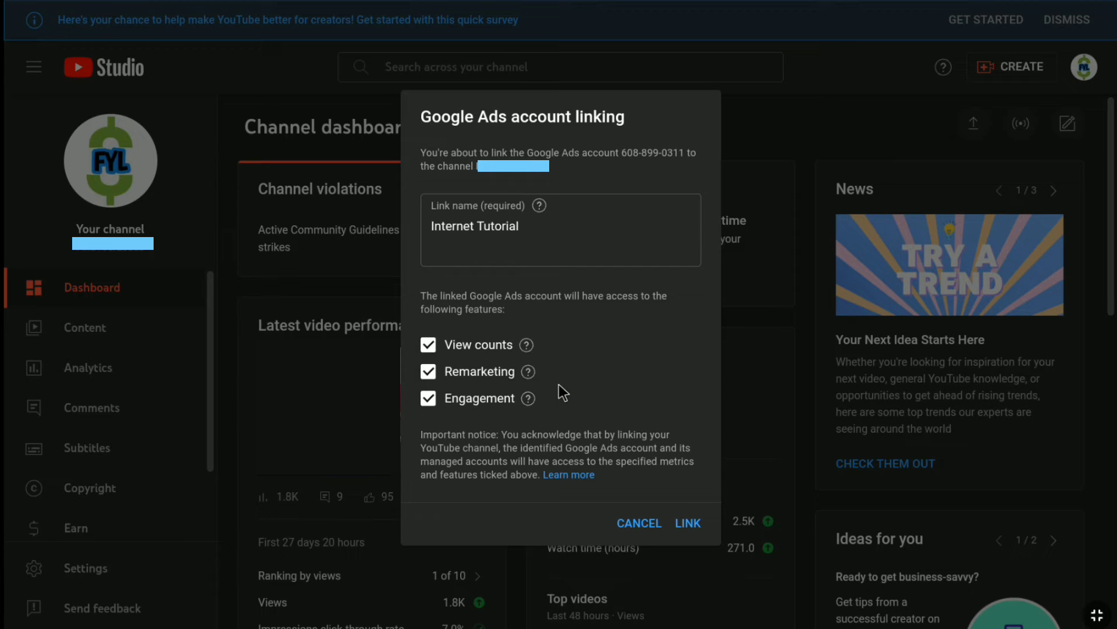
# Save the link in YouTube Studio and refresh Google Ads to show the pending request
pyautogui.click(687, 524)
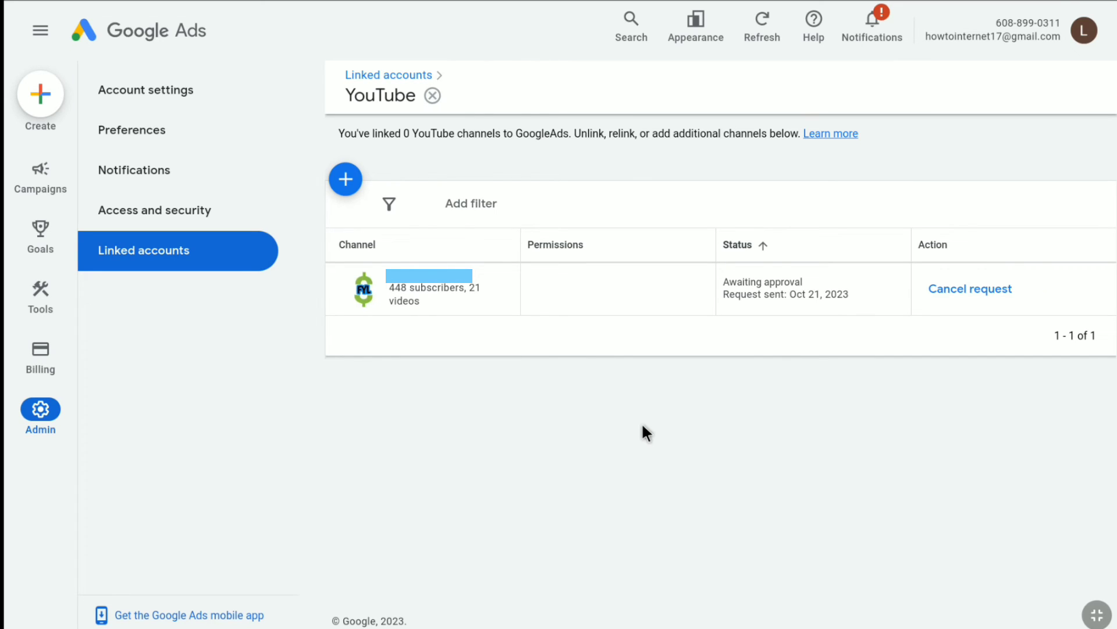
pyautogui.moveTo(572, 268); pyautogui.dragTo(572, 315)
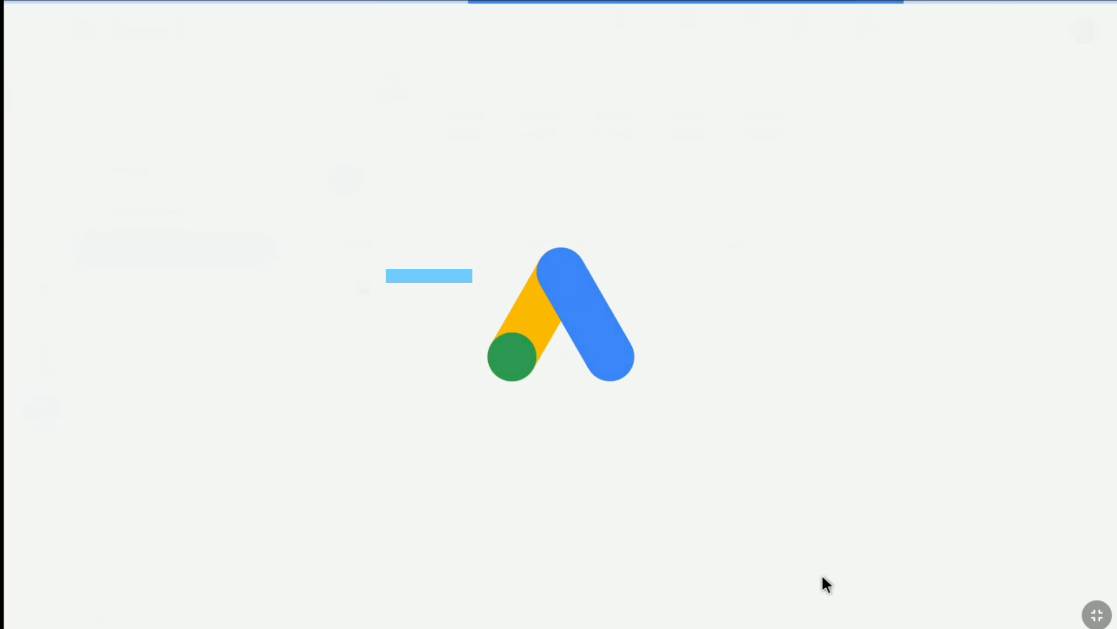